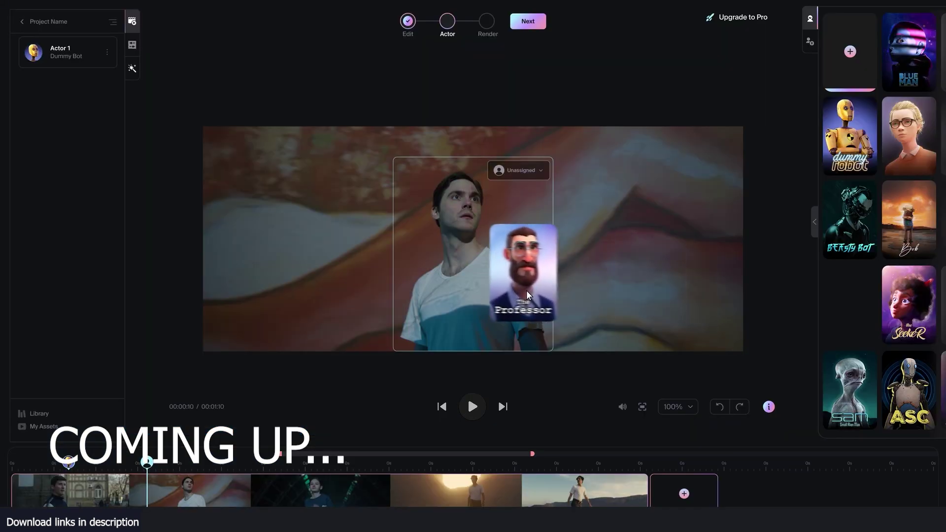
- Cast The Professor and Sam onto actors across the Wonder Studio clips
left_click_drag(527, 291, 523, 296)
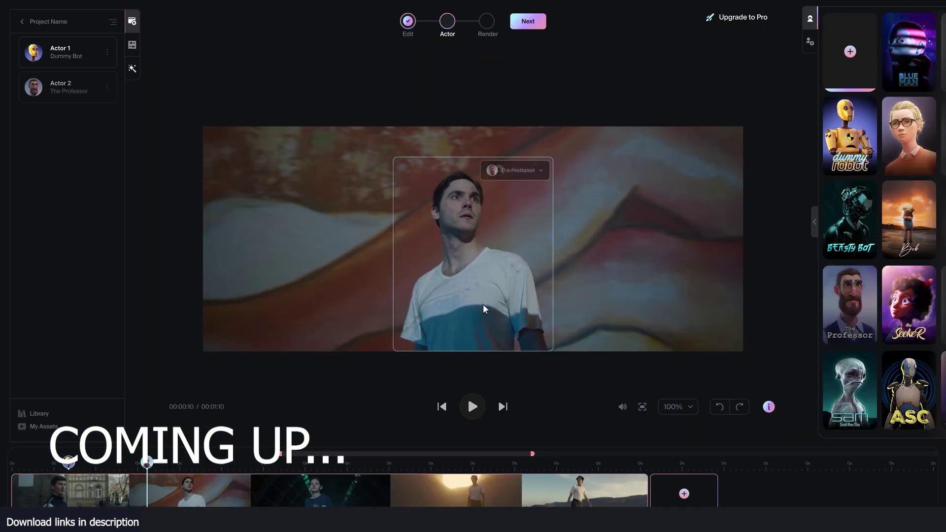
left_click(285, 488)
left_click_drag(850, 389, 713, 338)
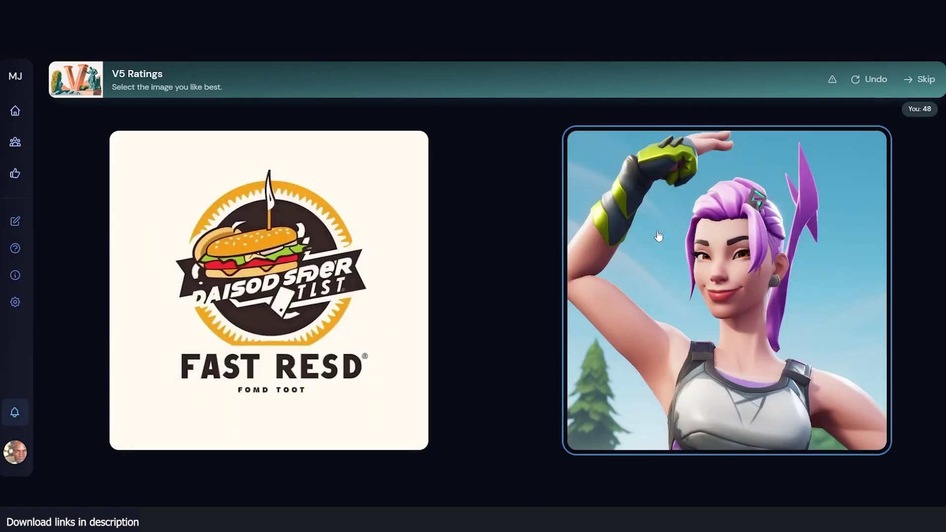
- Pick preferred images in several rating pairs, including the treehouse and snow pair
left_click(659, 237)
left_click(429, 250)
left_click(418, 273)
left_click(417, 273)
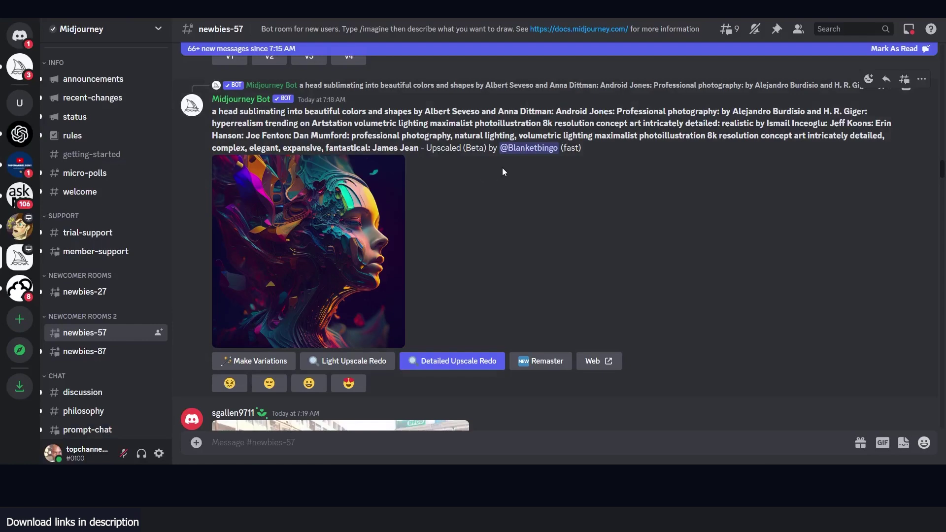
scroll(502, 167, "up", 1)
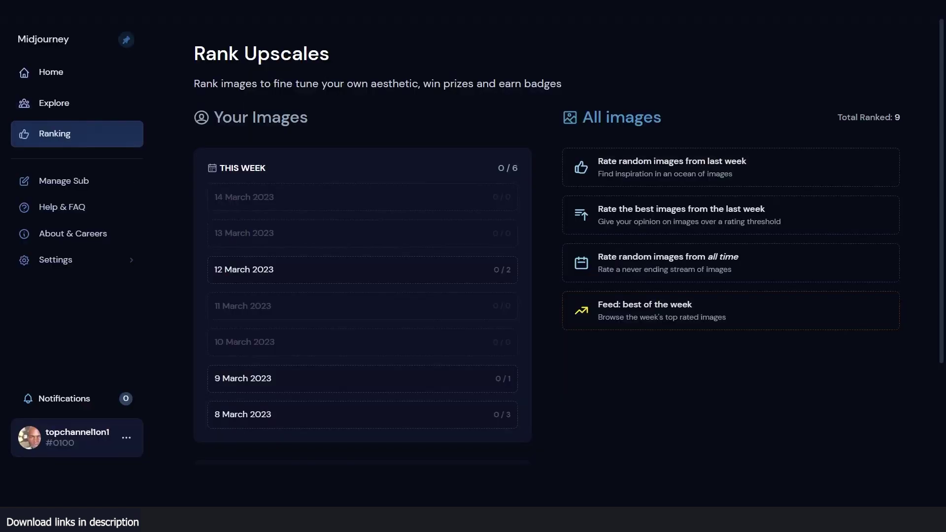
- Go to Explore, let the feed load, and enlarge the feathered-headdress tribal portrait
left_click(44, 109)
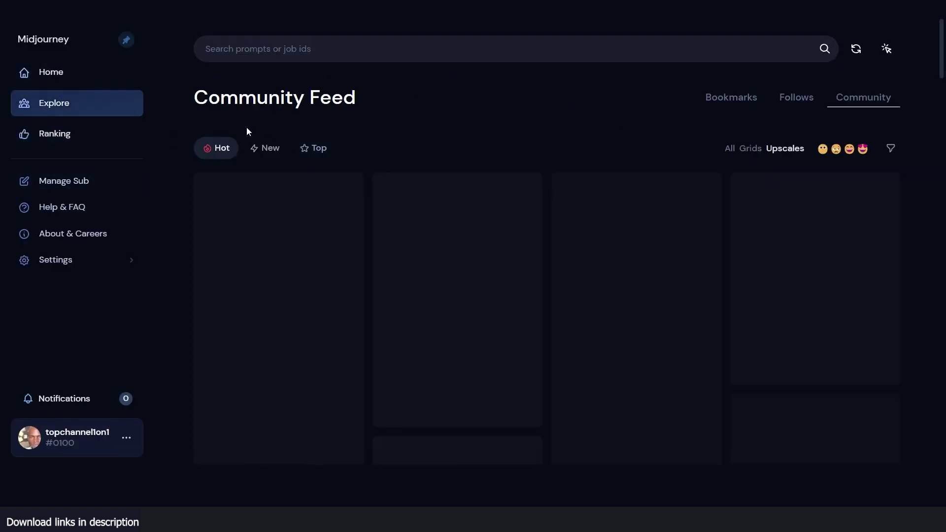
scroll(247, 128, "down", 3)
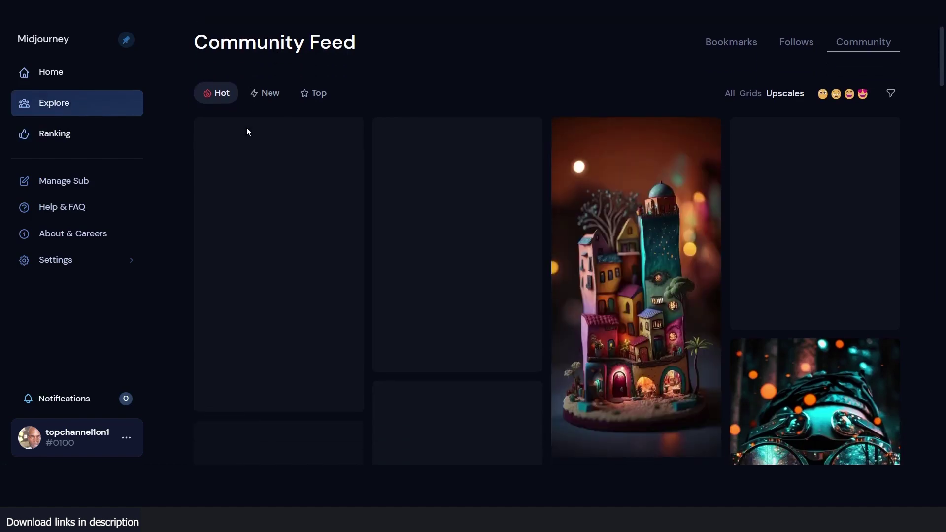
scroll(286, 182, "up", 3)
scroll(393, 207, "down", 1)
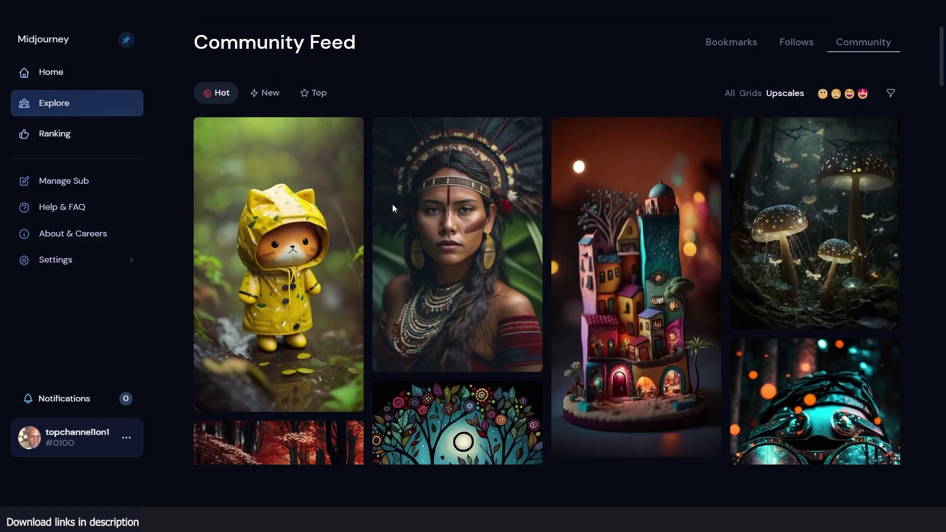
left_click(437, 186)
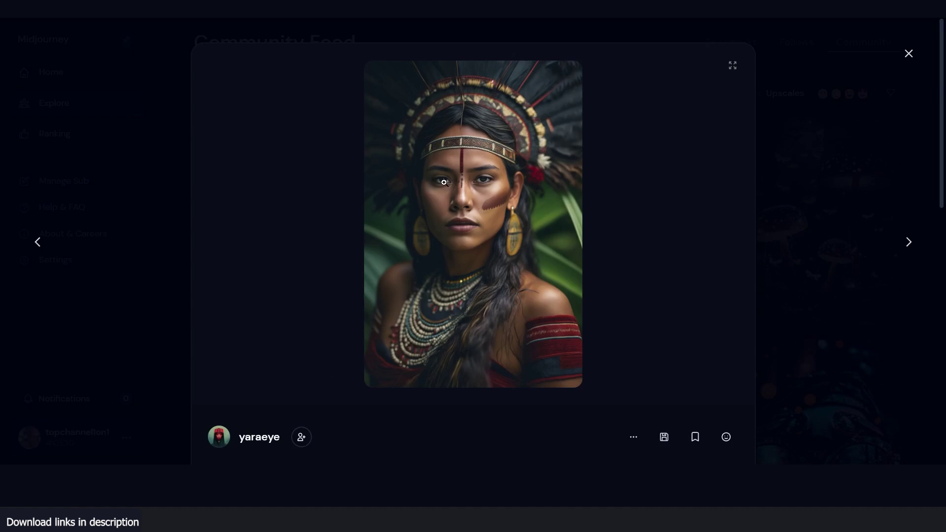
- Scroll further down the feed, enlarge the red face-painted tribal woman, then close it
left_click(785, 189)
scroll(697, 233, "down", 5)
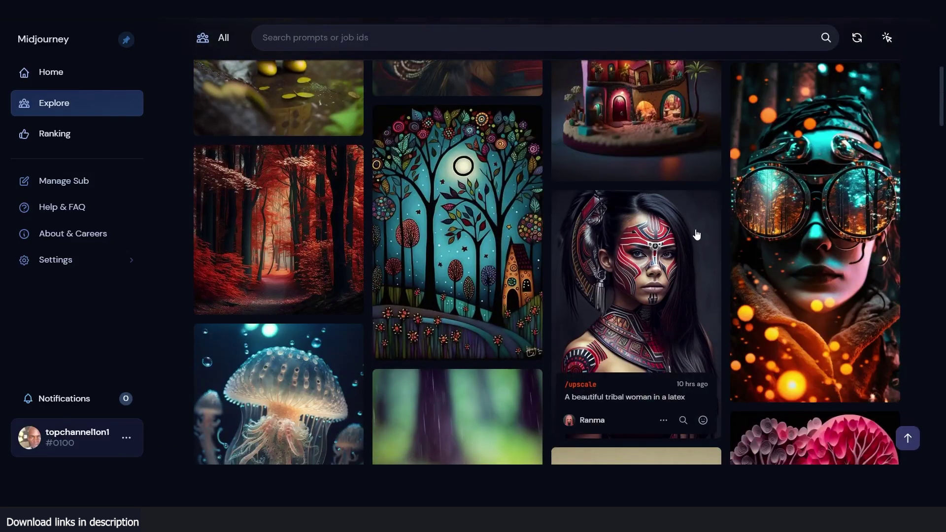
left_click(608, 229)
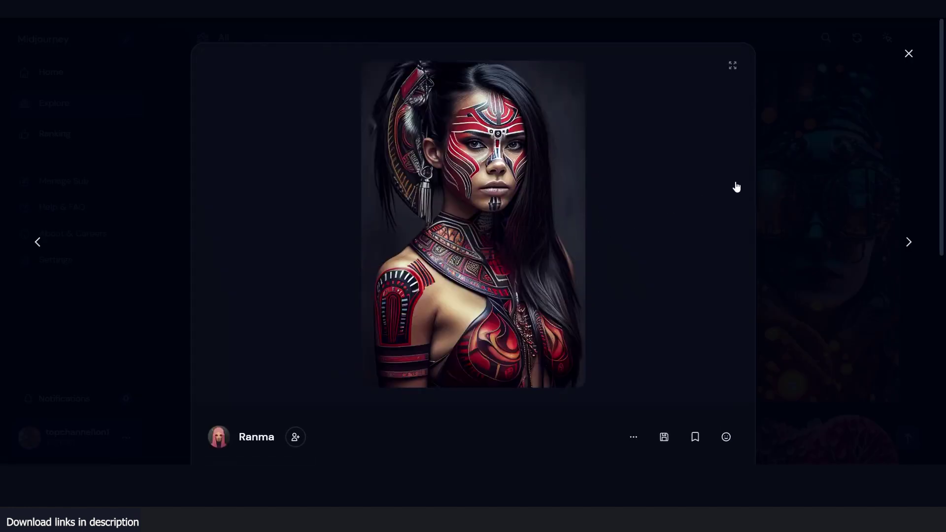
left_click(803, 166)
- Under Ranking, prefer the skeleton army, the Batman image, and the airborne woman
left_click(54, 133)
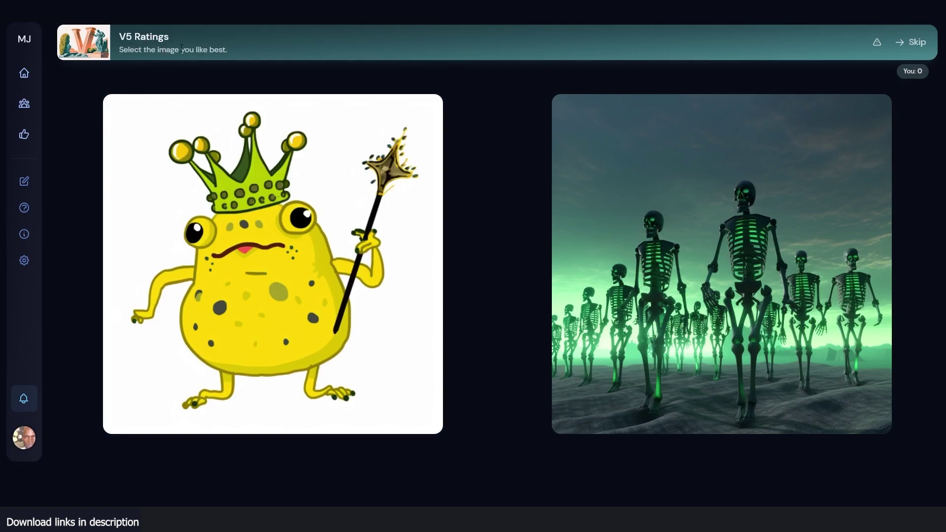
left_click(664, 259)
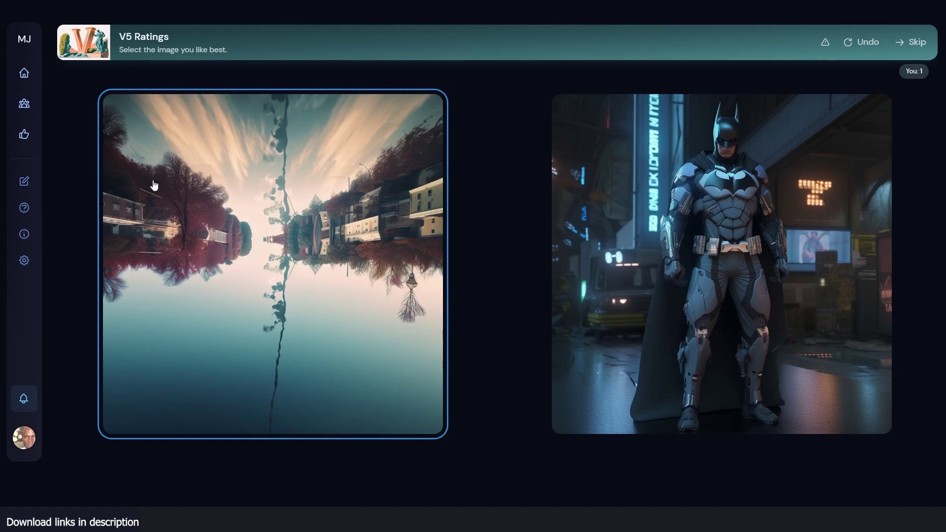
left_click(785, 217)
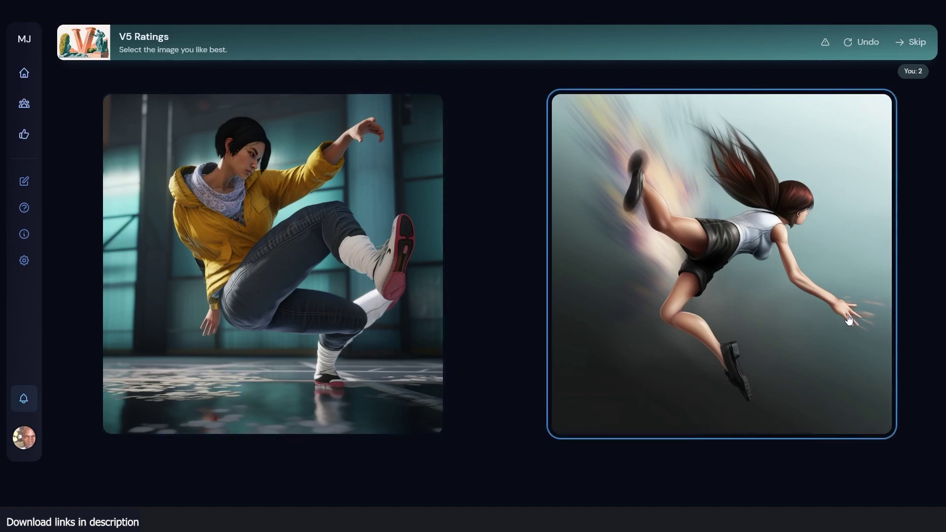
left_click(757, 297)
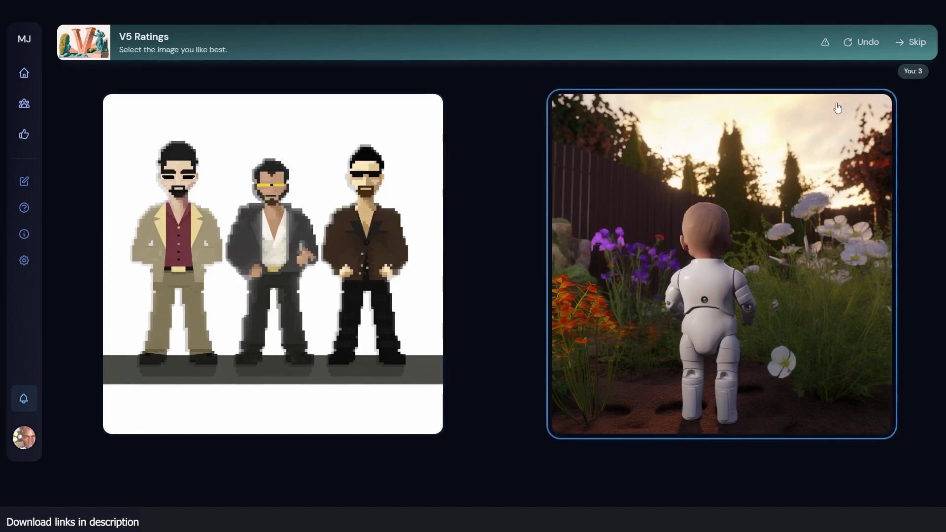
- Skip the pixel trio pair, then prefer the pencil-sketch city, face-painted blonde, kissing couple, armored woman, and more
left_click(920, 45)
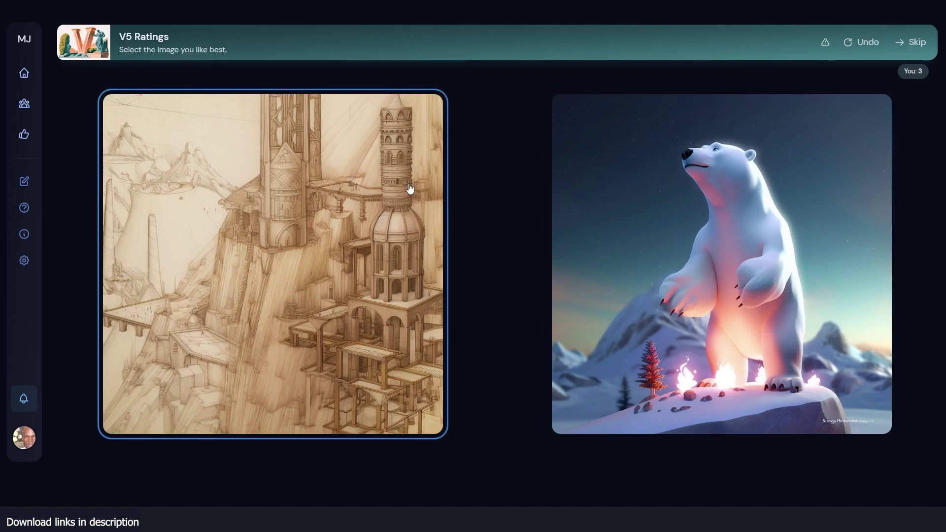
left_click(298, 255)
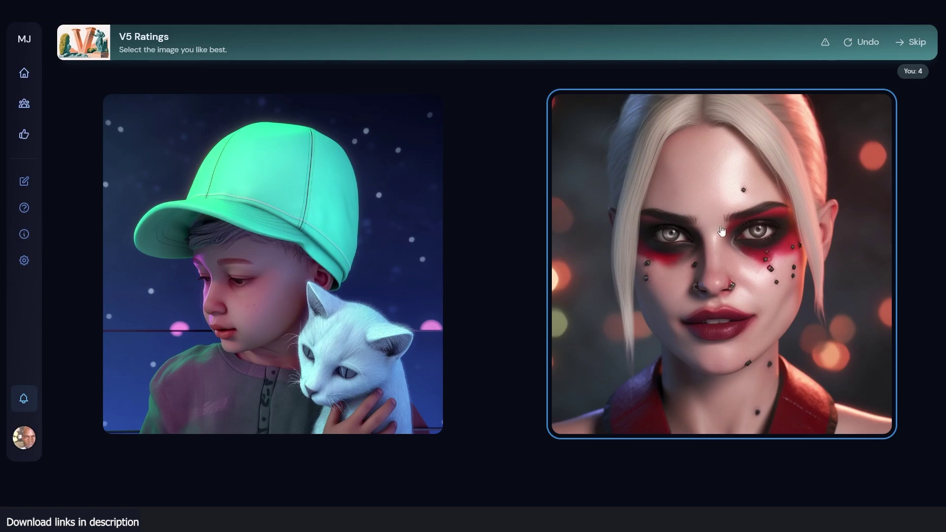
left_click(722, 232)
left_click(591, 256)
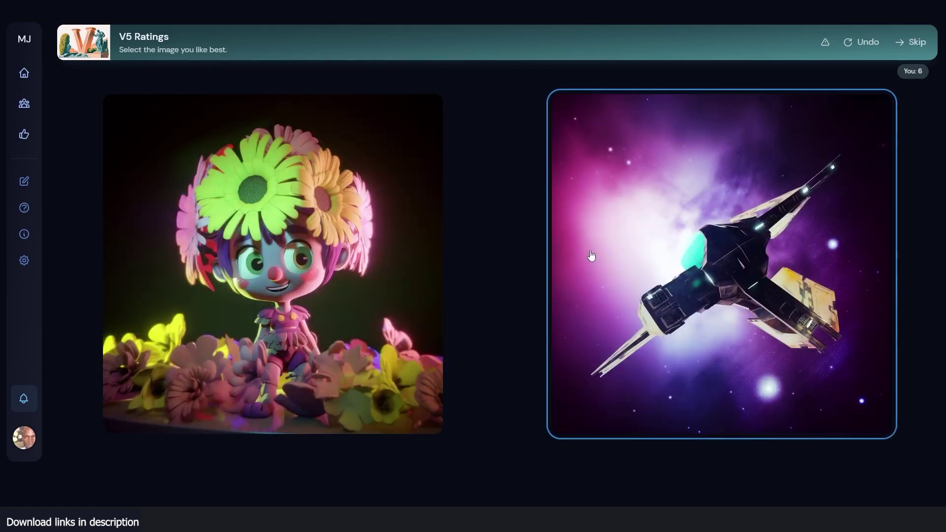
left_click(385, 253)
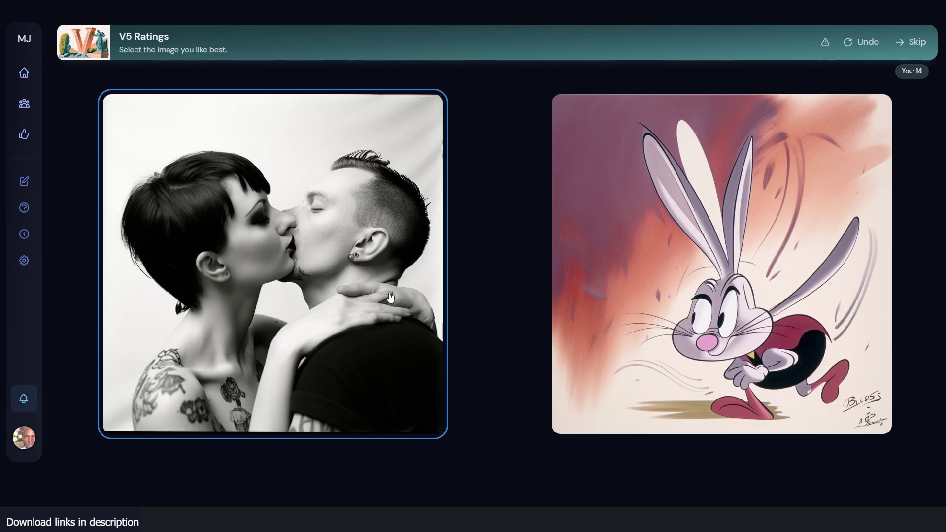
left_click(409, 303)
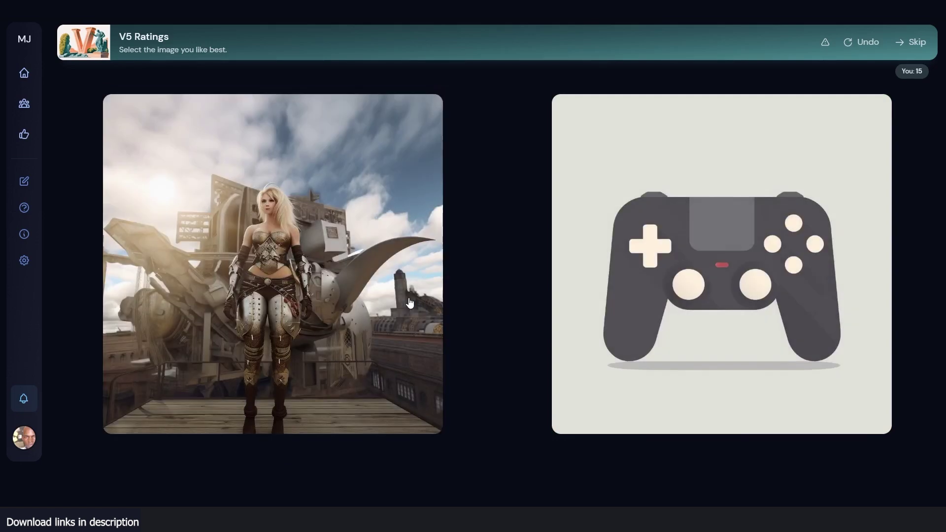
left_click(408, 302)
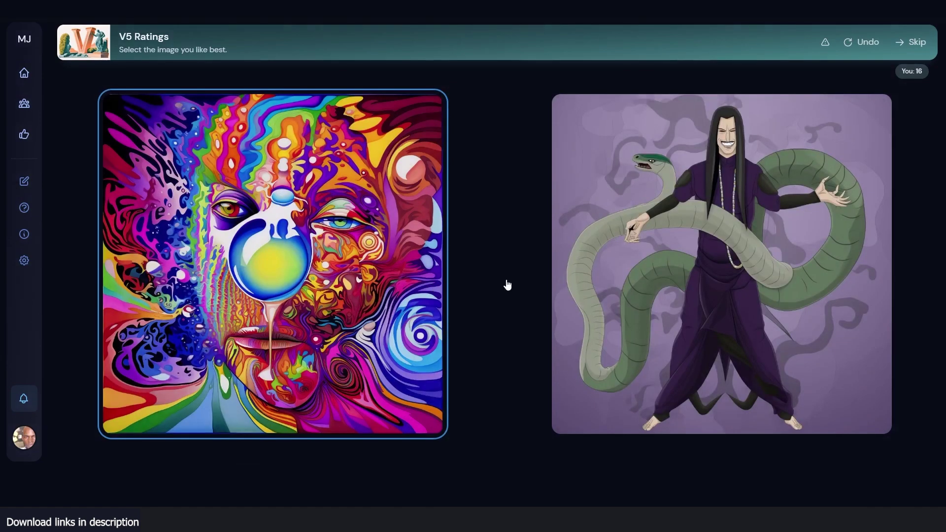
key("1")
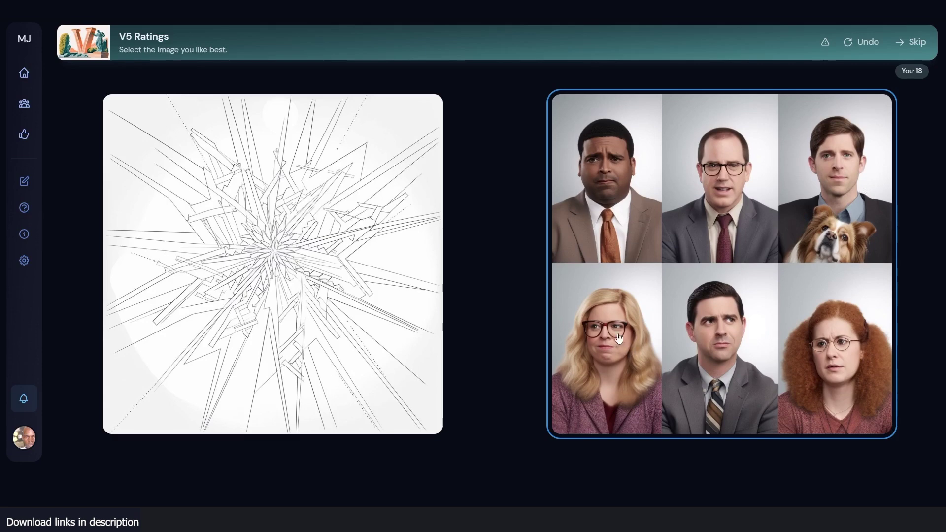
- Prefer the couple in white jackets, the jungle scene, and the kitchen sink scene
left_click(627, 294)
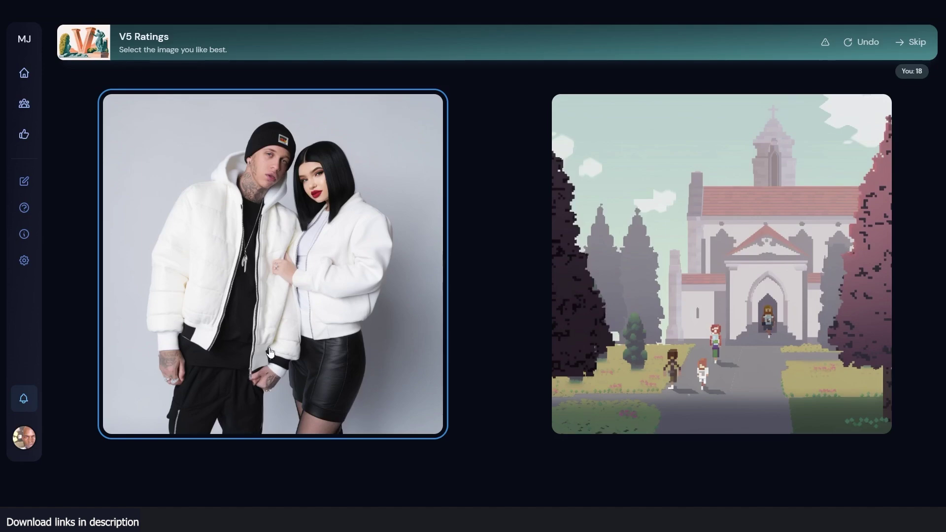
left_click(276, 315)
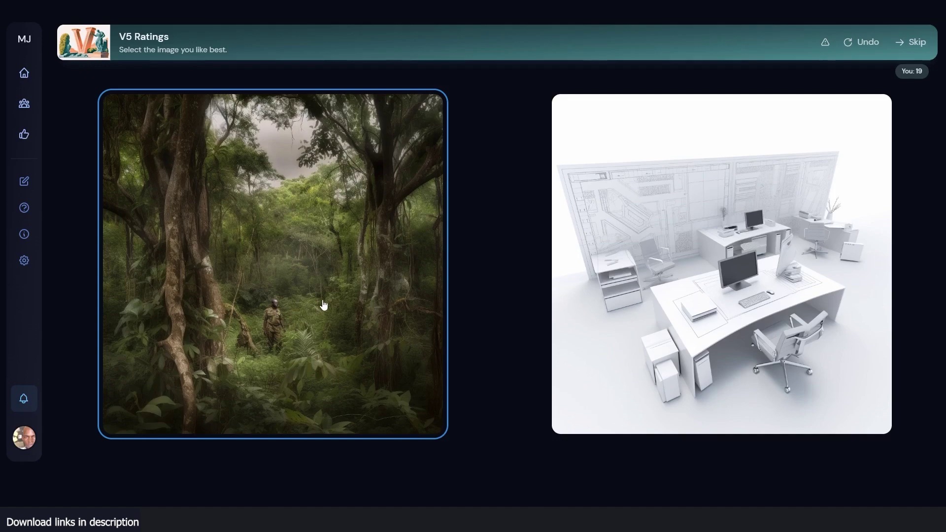
left_click(369, 258)
key("Right")
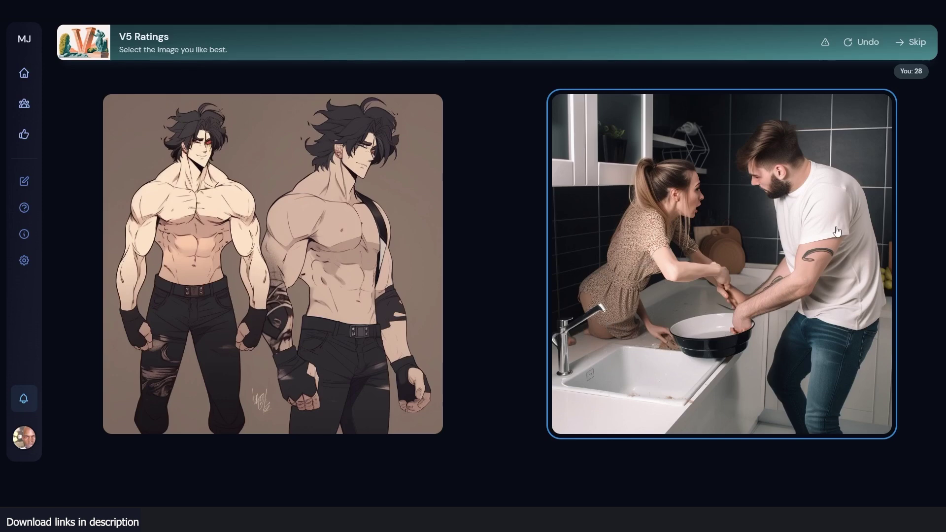
left_click(851, 242)
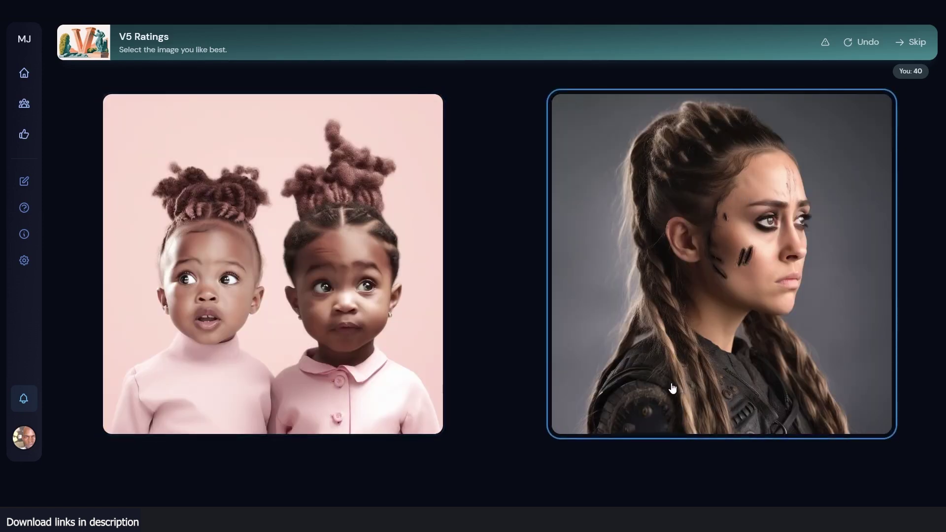
- Prefer the braided warrior, black-outfit figure, bearded wanderer painting, and old man photo
left_click(401, 335)
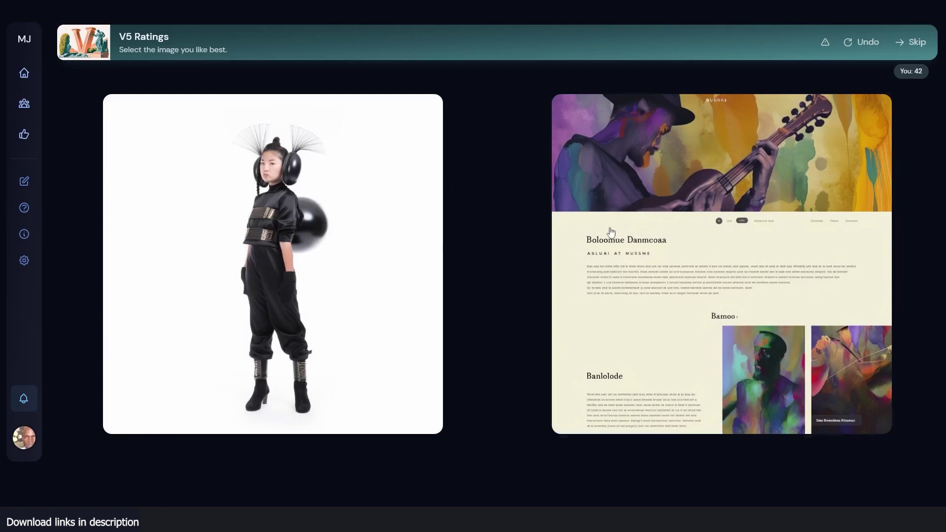
left_click(345, 247)
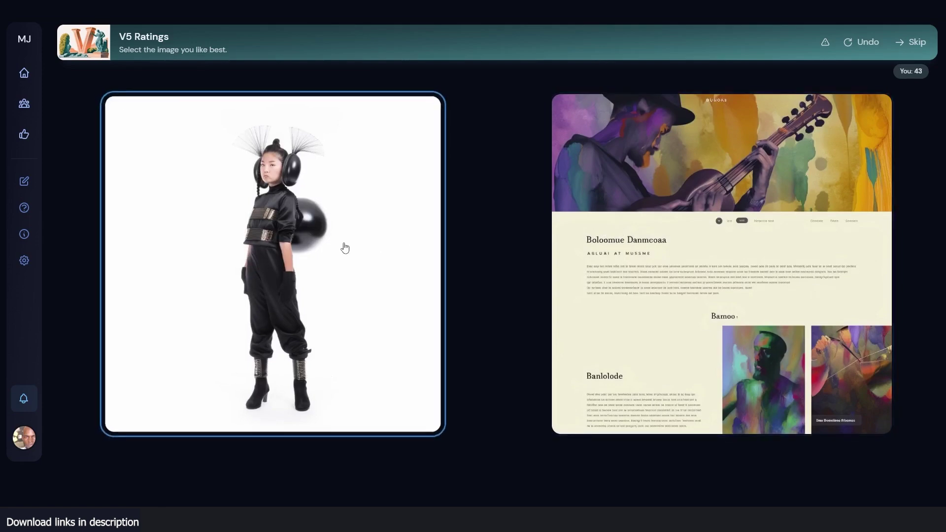
left_click(677, 240)
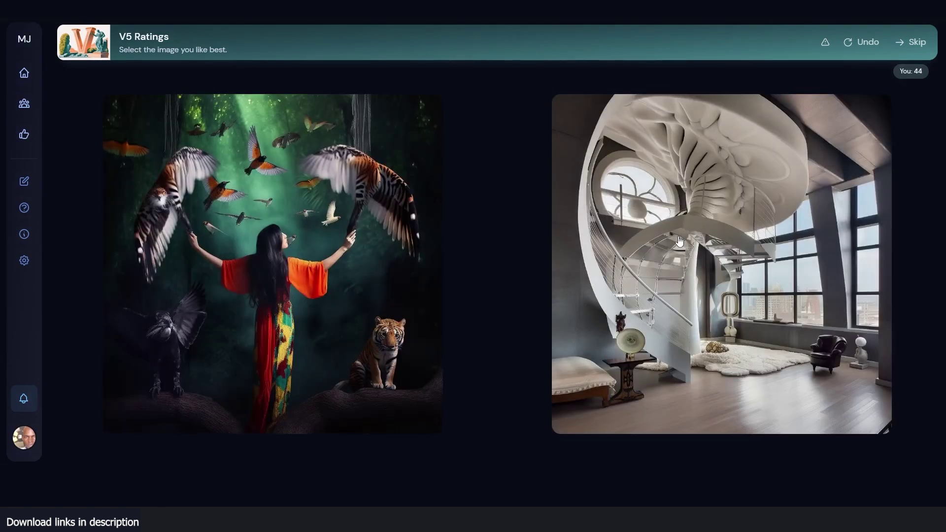
left_click(269, 237)
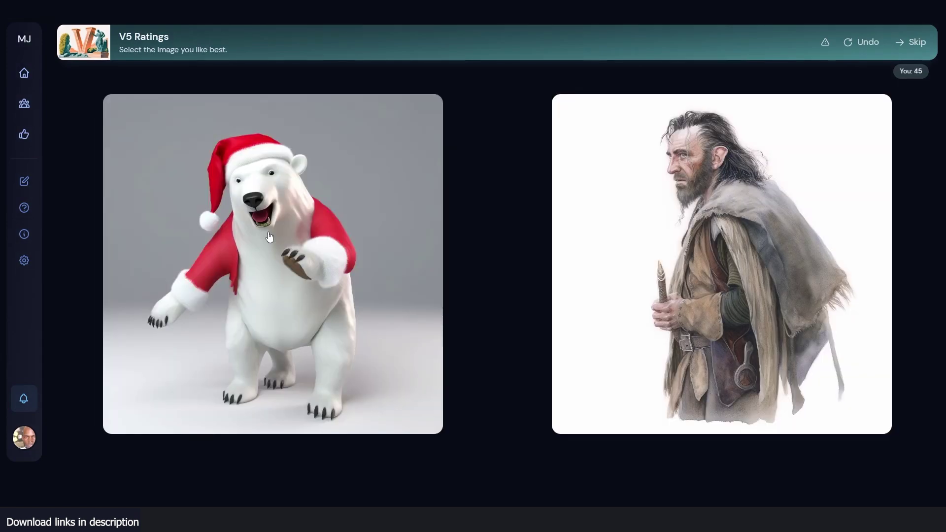
left_click(706, 239)
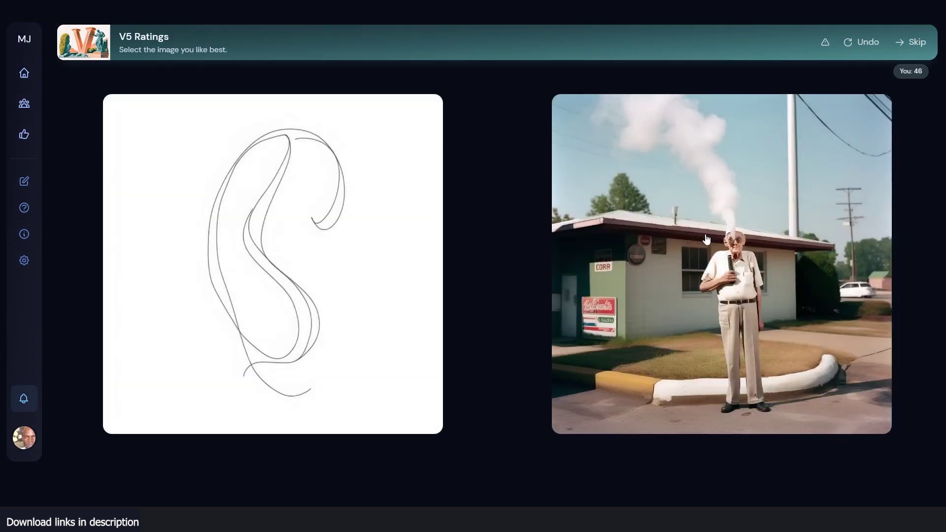
left_click(706, 240)
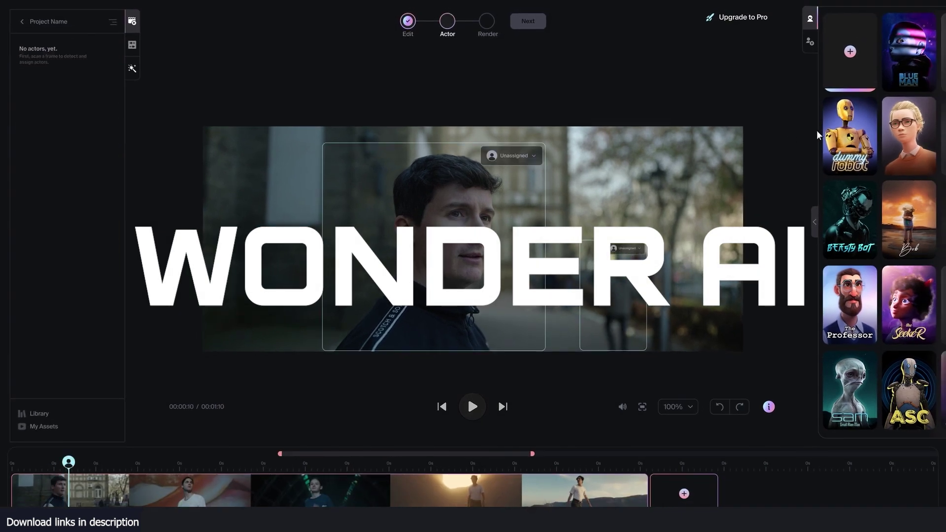
- Cast Dummy Bot onto the first clip's man, then scrub through the second and third clips
left_click_drag(846, 131, 469, 246)
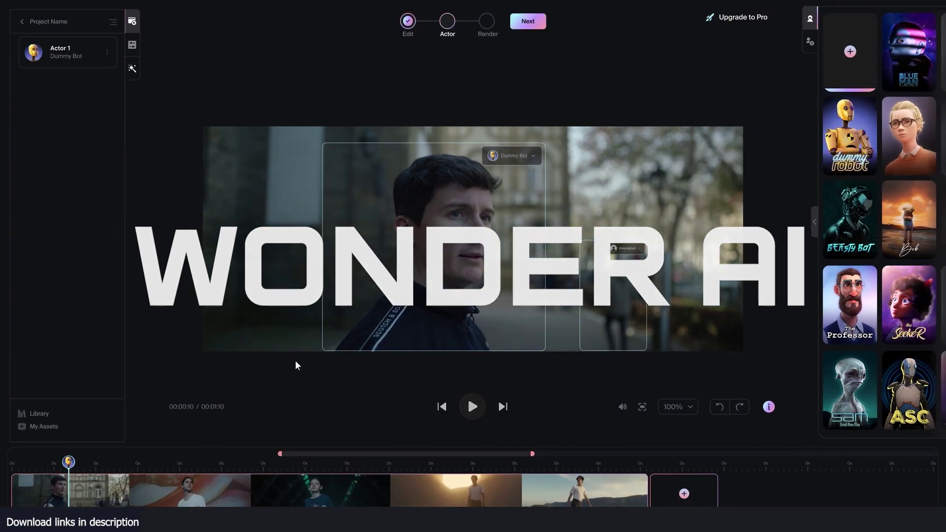
left_click(147, 466)
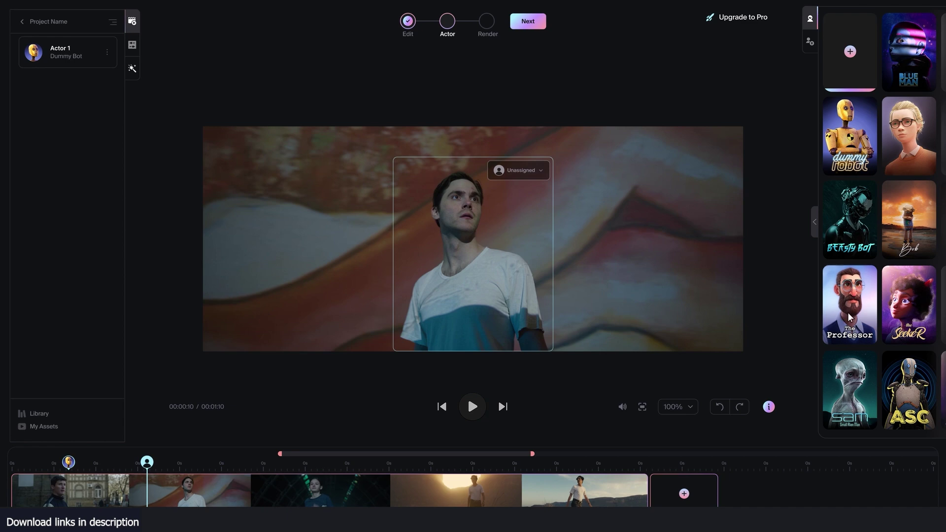
left_click_drag(147, 496, 285, 465)
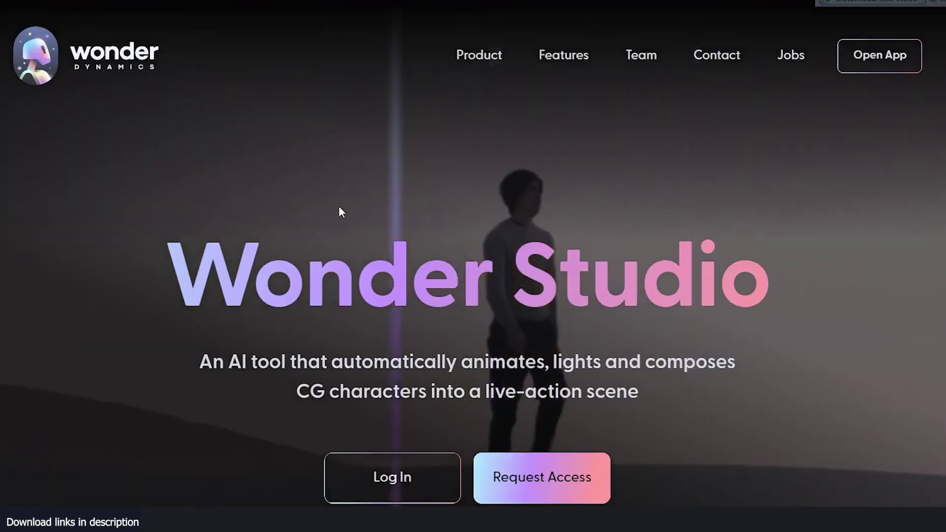
- Scroll the Wonder Studio homepage through its feature sections down to the contact footer
scroll(503, 183, "down", 10)
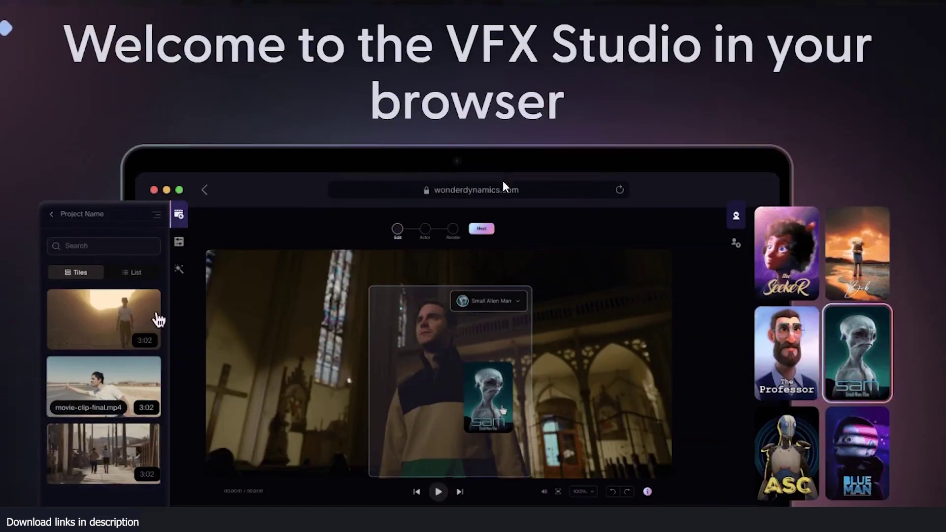
scroll(503, 187, "down", 15)
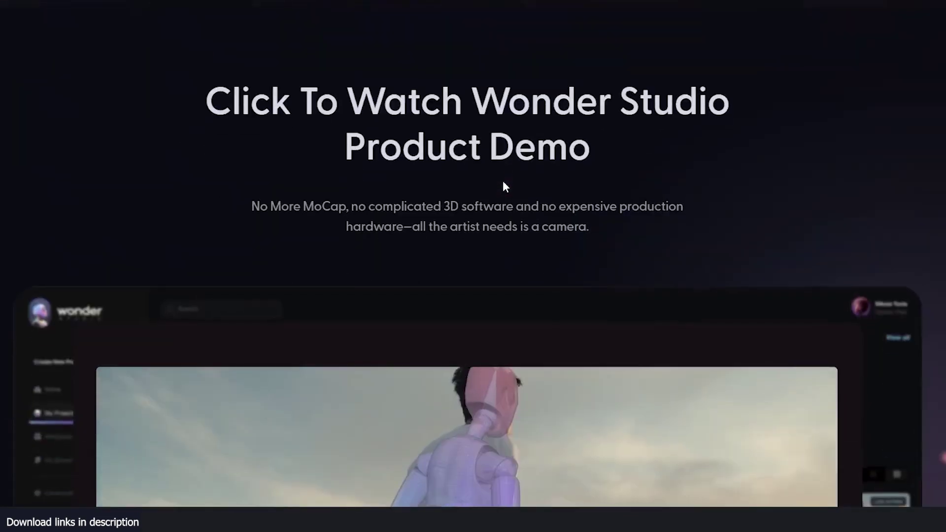
scroll(503, 184, "down", 7)
scroll(503, 184, "up", 1)
scroll(504, 183, "down", 3)
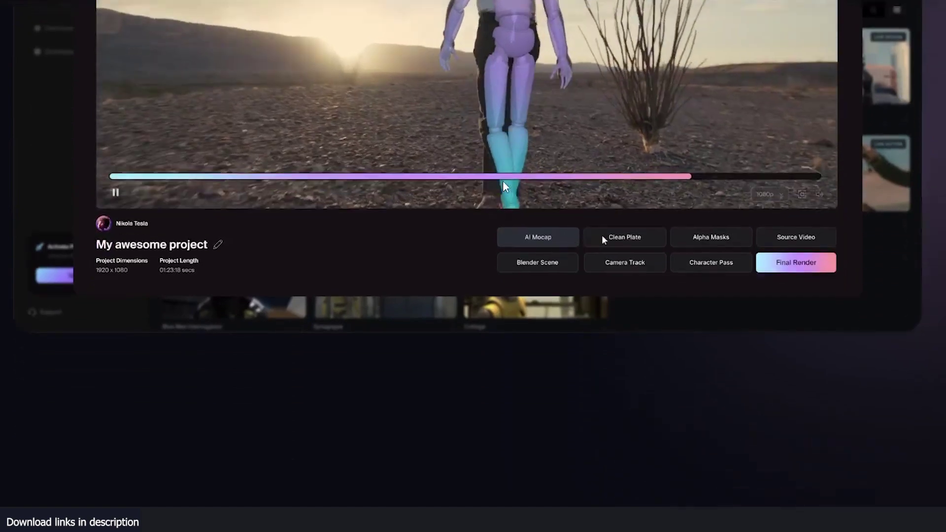
scroll(503, 182, "down", 20)
scroll(503, 182, "down", 2)
scroll(504, 183, "up", 3)
scroll(433, 206, "down", 3)
scroll(433, 207, "down", 15)
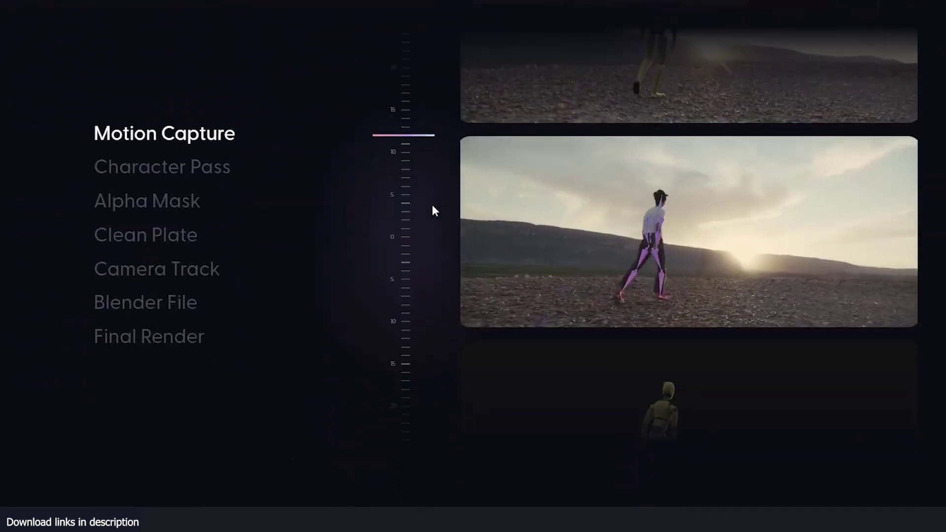
scroll(433, 207, "down", 15)
scroll(433, 207, "down", 15)
scroll(432, 205, "down", 15)
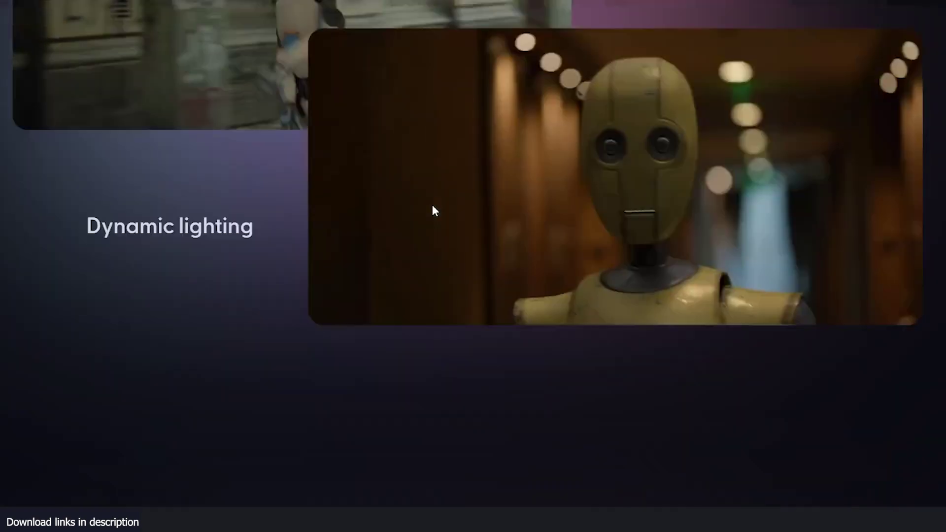
scroll(433, 205, "down", 10)
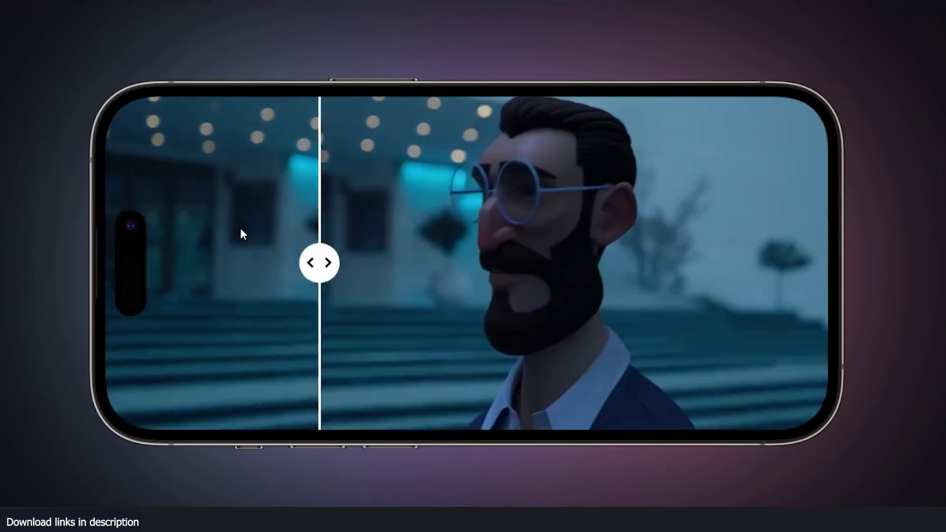
scroll(1, 206, "down", 20)
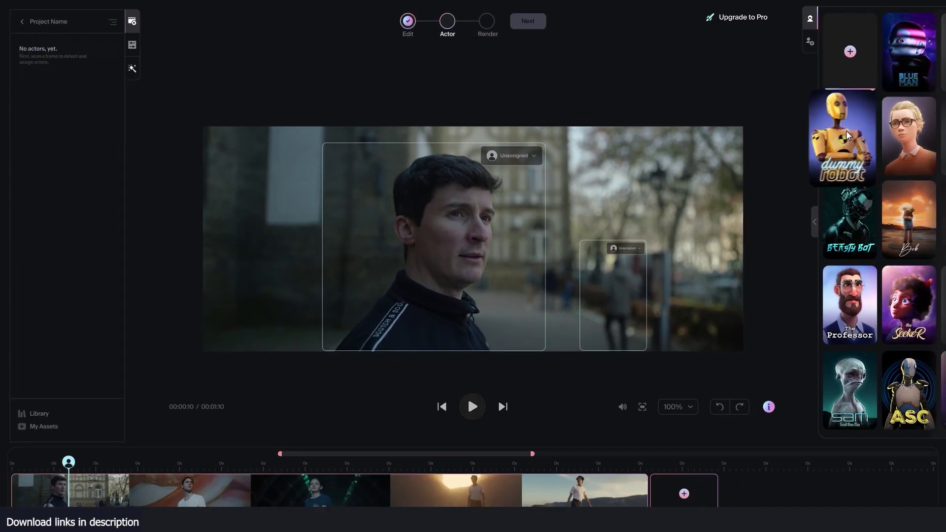
- Cast Dummy Bot on the first clip's man and The Professor on the second clip's man
left_click_drag(847, 130, 483, 256)
left_click_drag(72, 494, 147, 488)
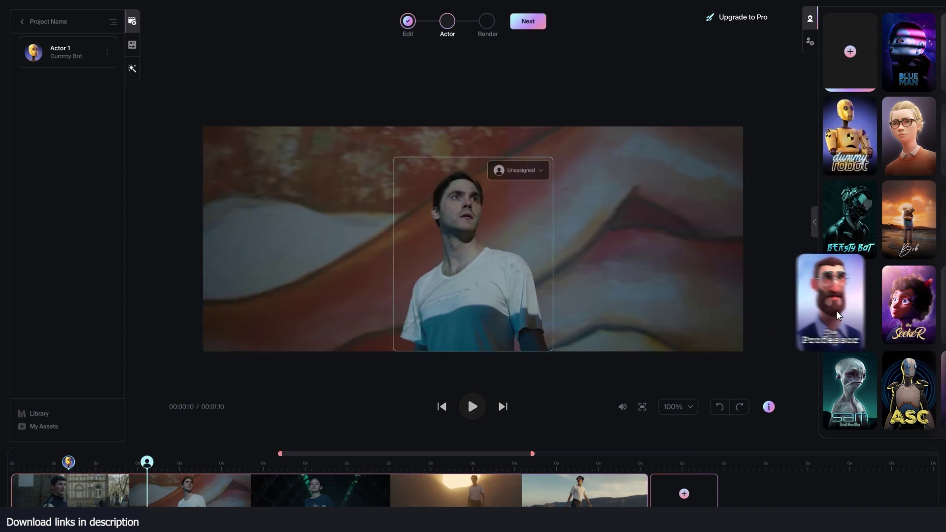
left_click_drag(554, 297, 510, 294)
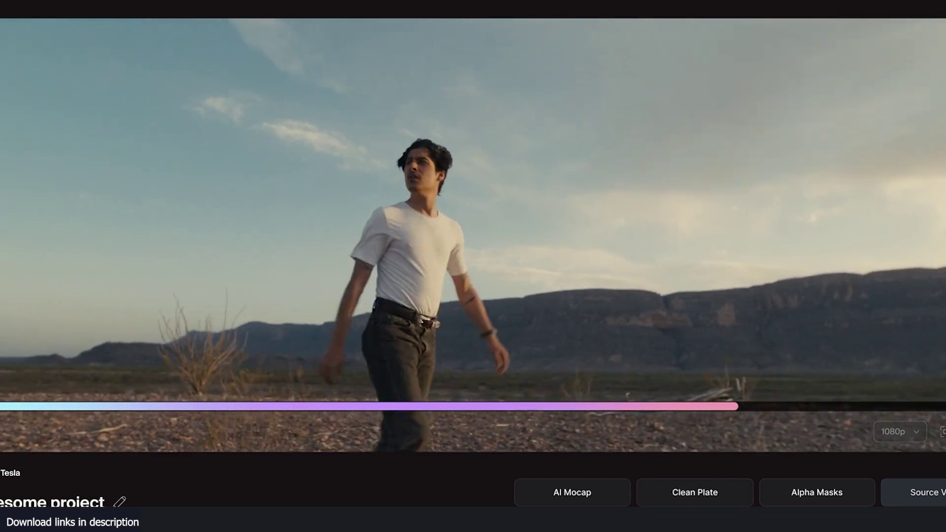
- Preview the AI mocap skeleton overlay, then the alpha mask output
left_click(608, 489)
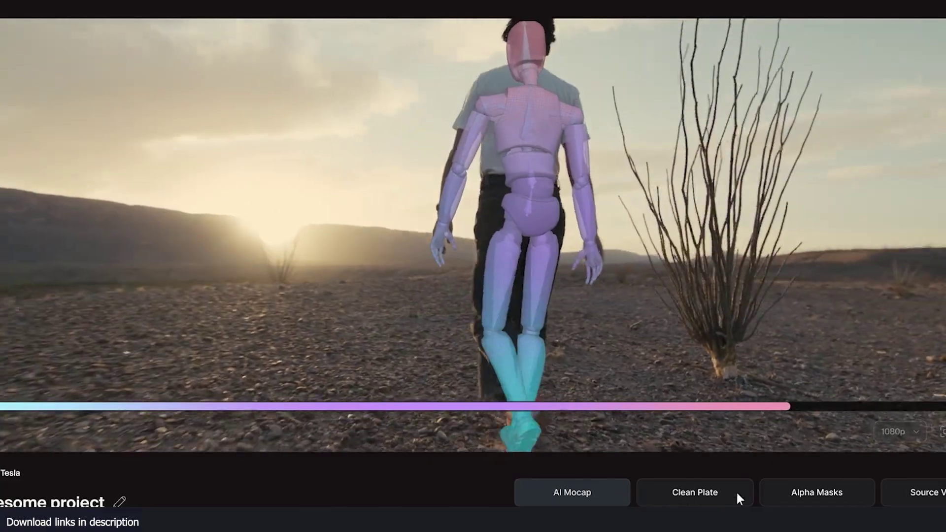
left_click(774, 493)
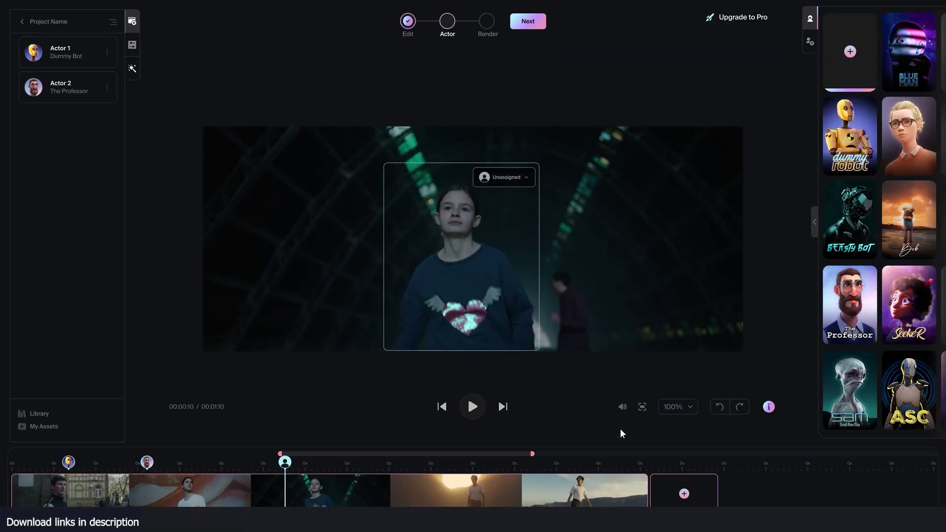
- Assign the Small Alien Man (Sam) character to the girl, start rendering, then open My Awesome Project
left_click_drag(742, 351, 511, 242)
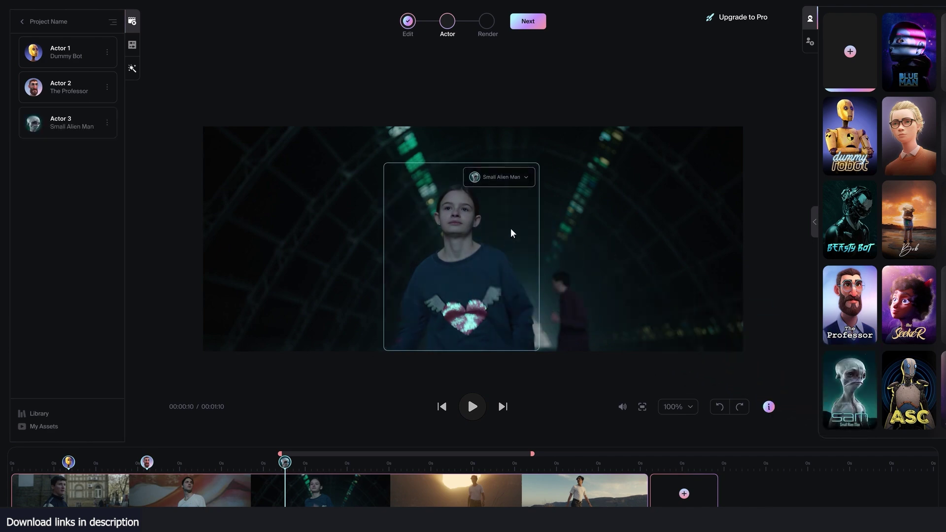
left_click(542, 22)
left_click(542, 331)
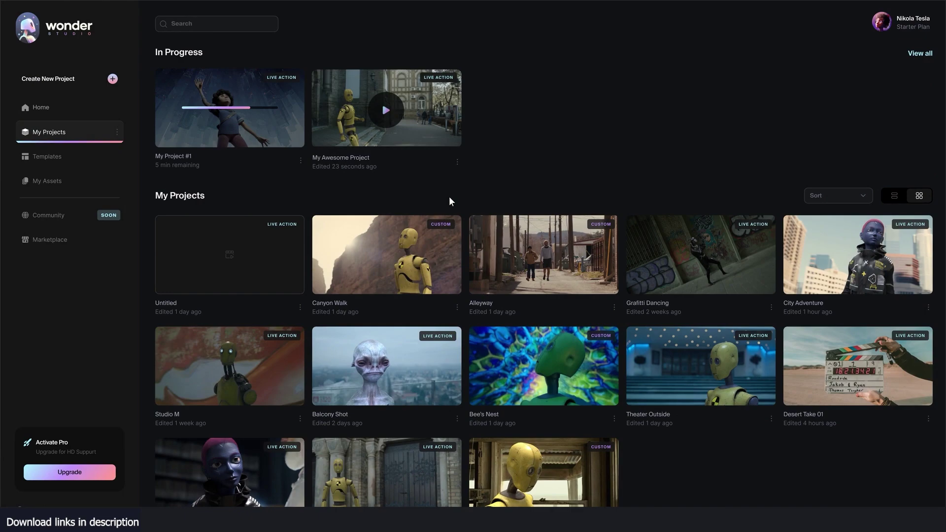
left_click(394, 118)
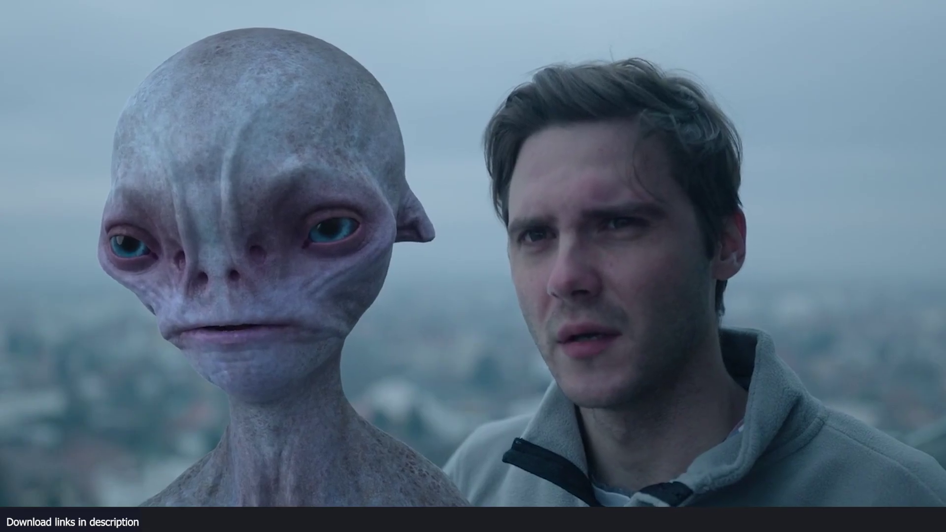